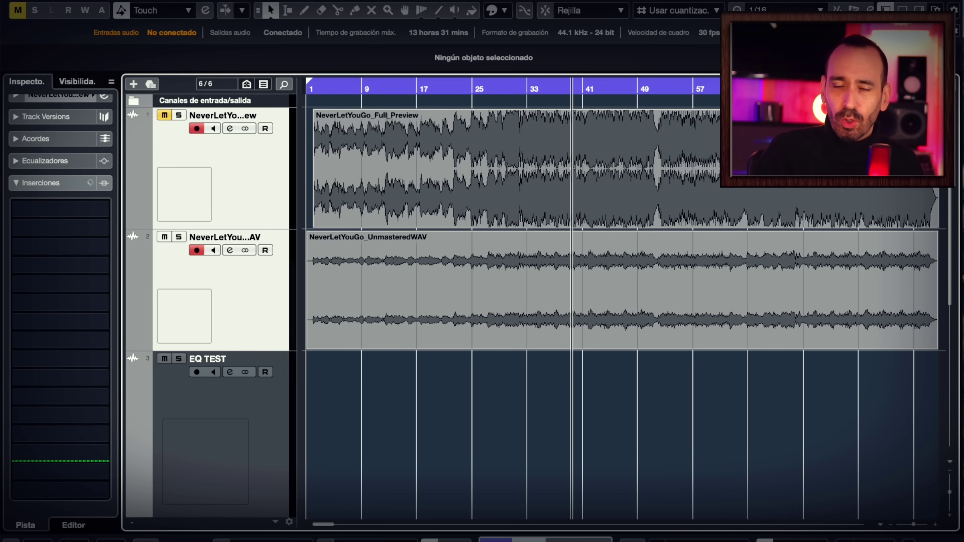
- Play the full preview and the unmastered track from about bar 26 to compare them
{"action": "left_click", "coordinate": [486, 87]}
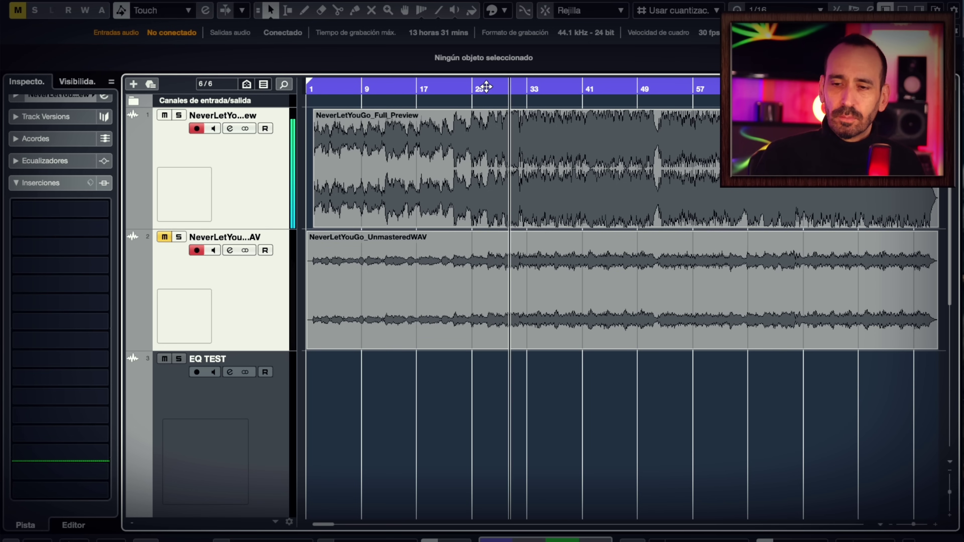
{"action": "left_click", "coordinate": [482, 87]}
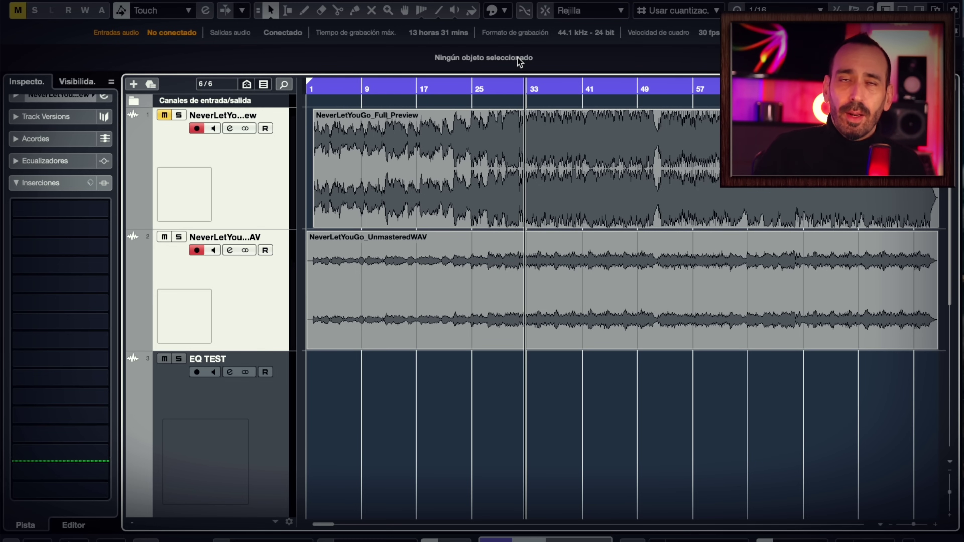
- Open the mixer and examine the Magneto II settings on the first insert of Stereo Out
{"action": "key", "text": "F3"}
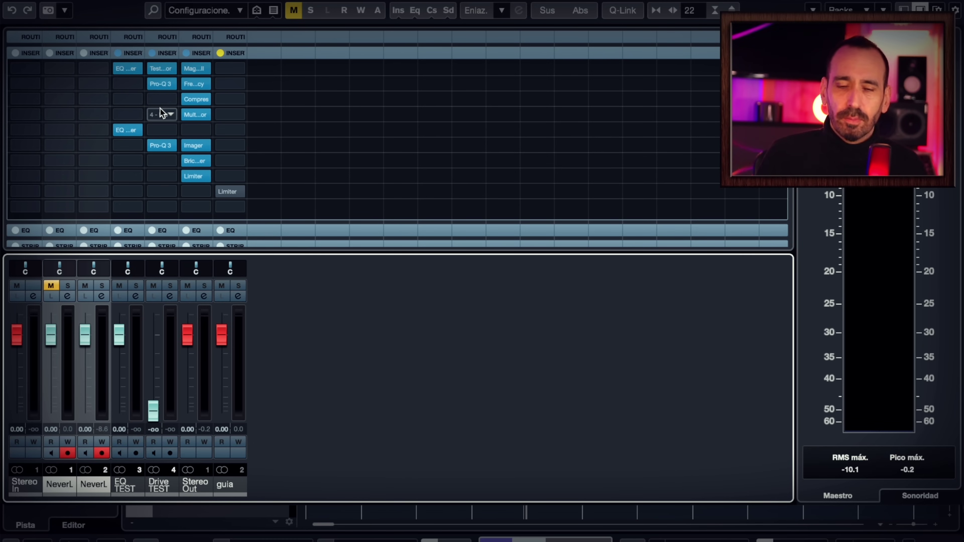
{"action": "left_click", "coordinate": [195, 67]}
{"action": "left_click_drag", "start_coordinate": [484, 63], "coordinate": [524, 96]}
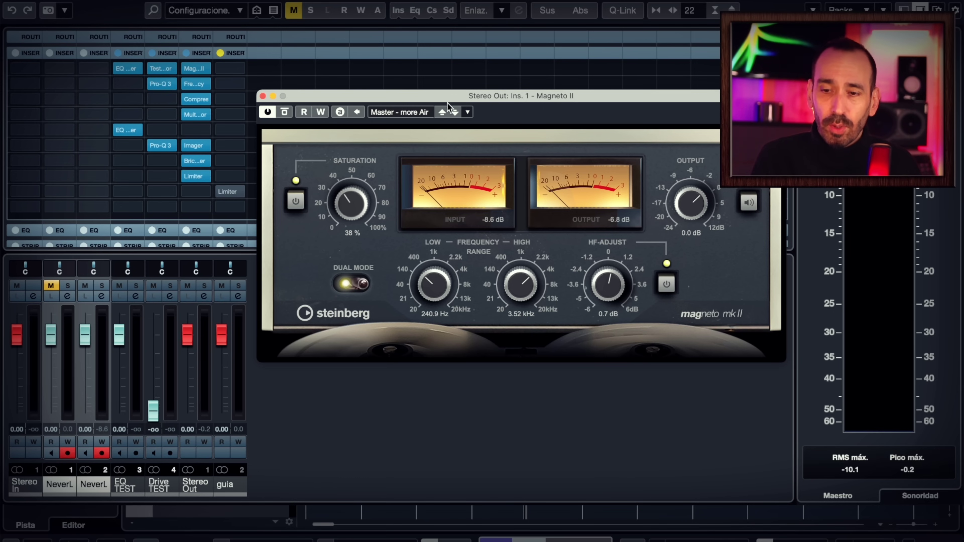
{"action": "left_click", "coordinate": [263, 95]}
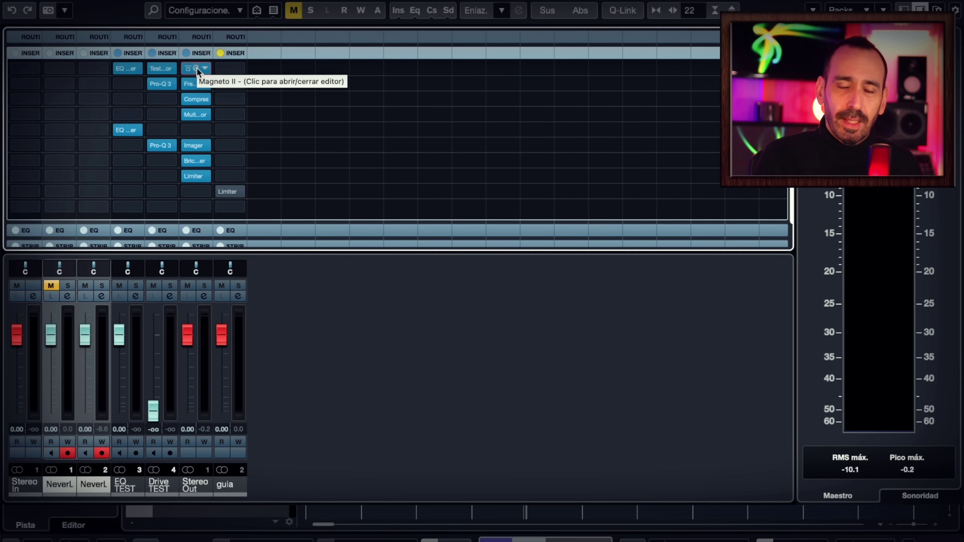
- Move Magneto II to the third insert of EQ TEST and check its HF-Adjust response in EQ Curve Analyzer
{"action": "left_click_drag", "start_coordinate": [197, 67], "coordinate": [128, 99]}
{"action": "left_click", "coordinate": [129, 135]}
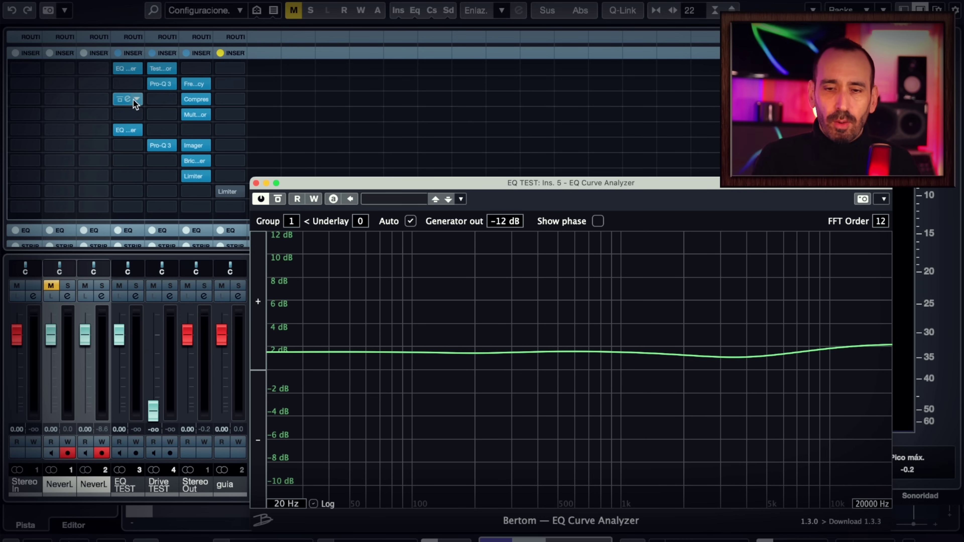
{"action": "left_click", "coordinate": [126, 100]}
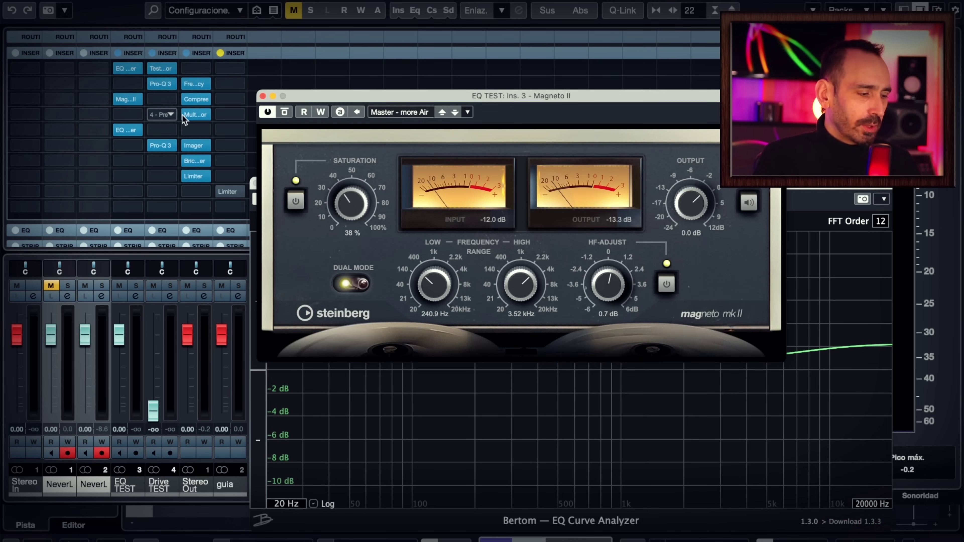
{"action": "left_click_drag", "start_coordinate": [446, 94], "coordinate": [197, 52]}
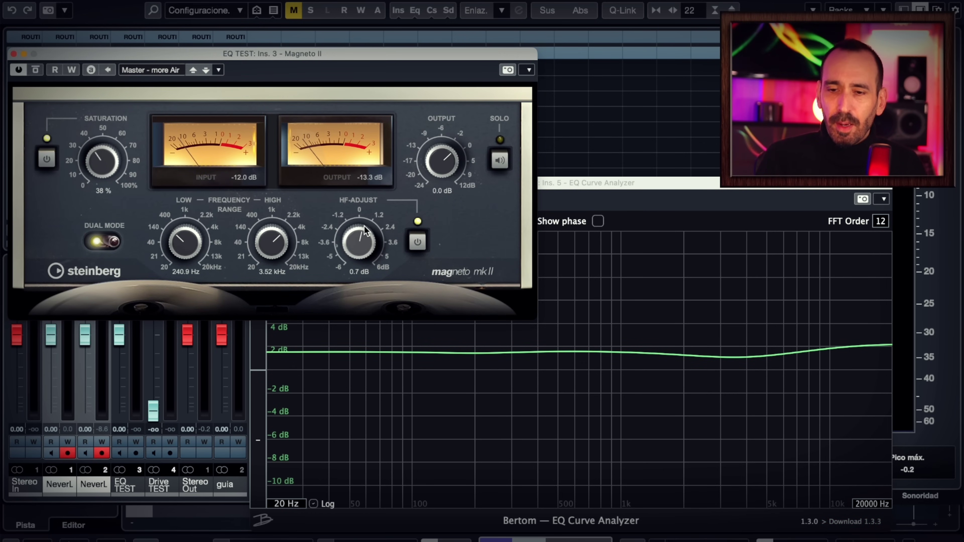
{"action": "mouse_move", "coordinate": [361, 237]}
{"action": "left_mouse_down"}
{"action": "mouse_move", "coordinate": [348, 164]}
{"action": "mouse_move", "coordinate": [349, 218]}
{"action": "mouse_move", "coordinate": [375, 293]}
{"action": "mouse_move", "coordinate": [370, 245]}
{"action": "left_mouse_up"}
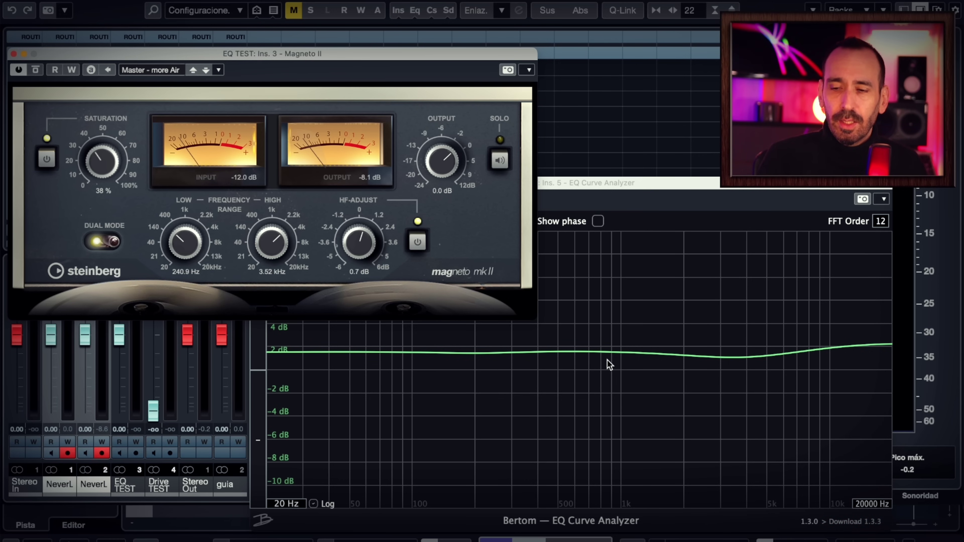
{"action": "left_click_drag", "start_coordinate": [192, 50], "coordinate": [510, 8]}
{"action": "left_click", "coordinate": [255, 181]}
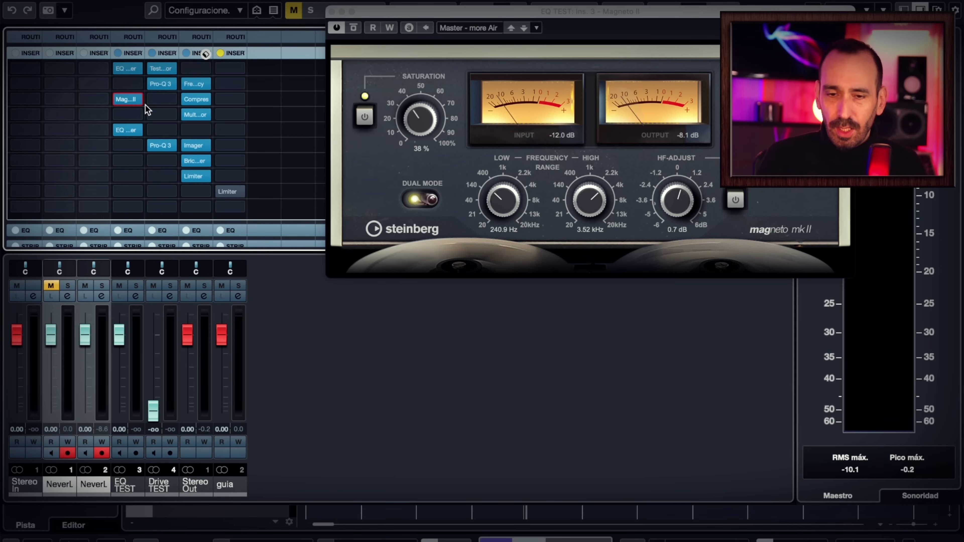
- Move Magneto II to the Drive TEST channel and compare the harmonics at 0% and 38% saturation
{"action": "left_click_drag", "start_coordinate": [129, 98], "coordinate": [164, 101]}
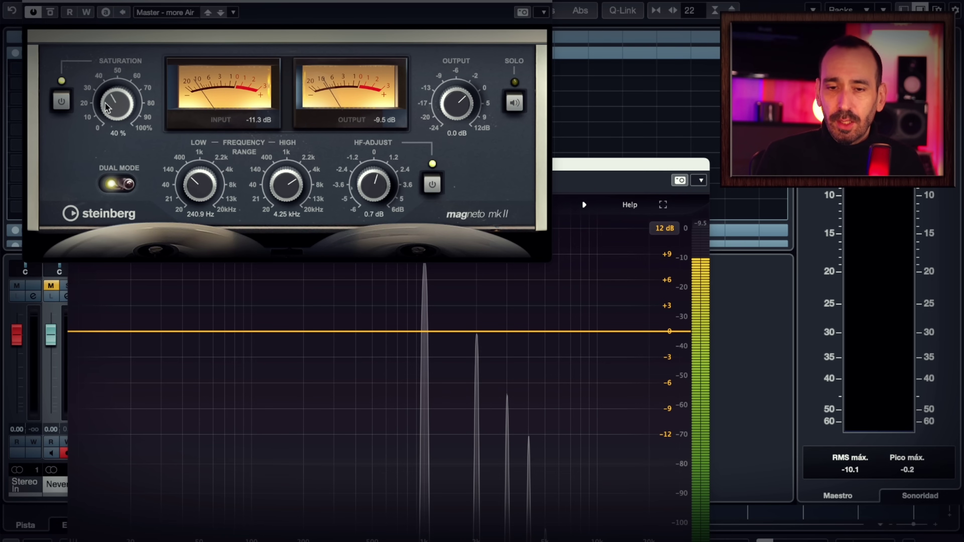
{"action": "left_click_drag", "start_coordinate": [107, 107], "coordinate": [107, 148]}
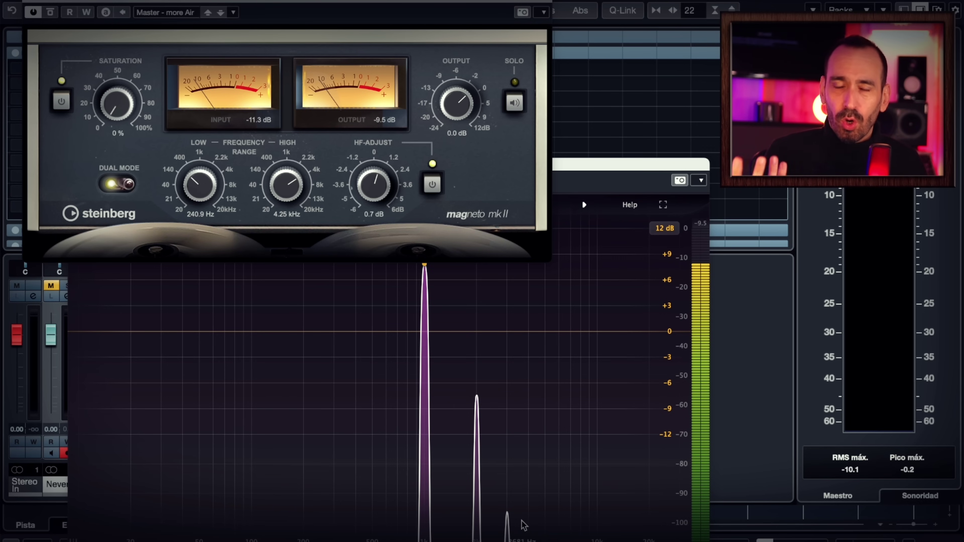
{"action": "left_click_drag", "start_coordinate": [121, 103], "coordinate": [125, 54]}
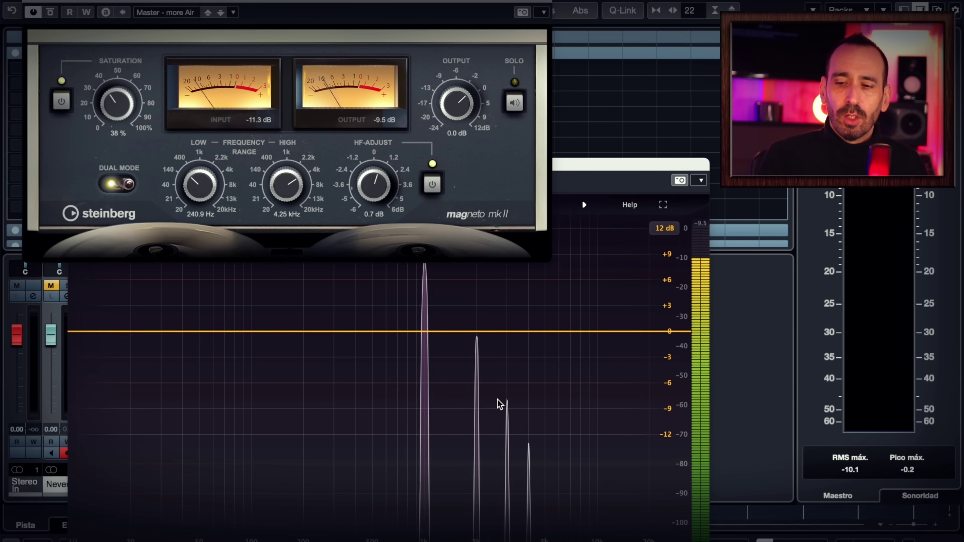
{"action": "mouse_move", "coordinate": [507, 417]}
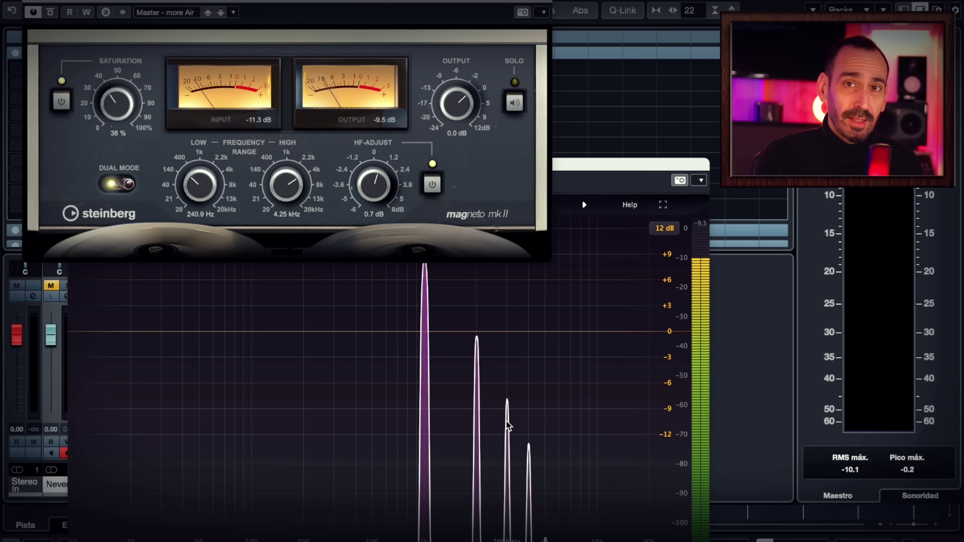
- Sweep Magneto II's high frequency range through 554.8 Hz and 203.1 Hz, and return the plug-in to Stereo Out's first insert
{"action": "left_click_drag", "start_coordinate": [290, 184], "coordinate": [292, 224]}
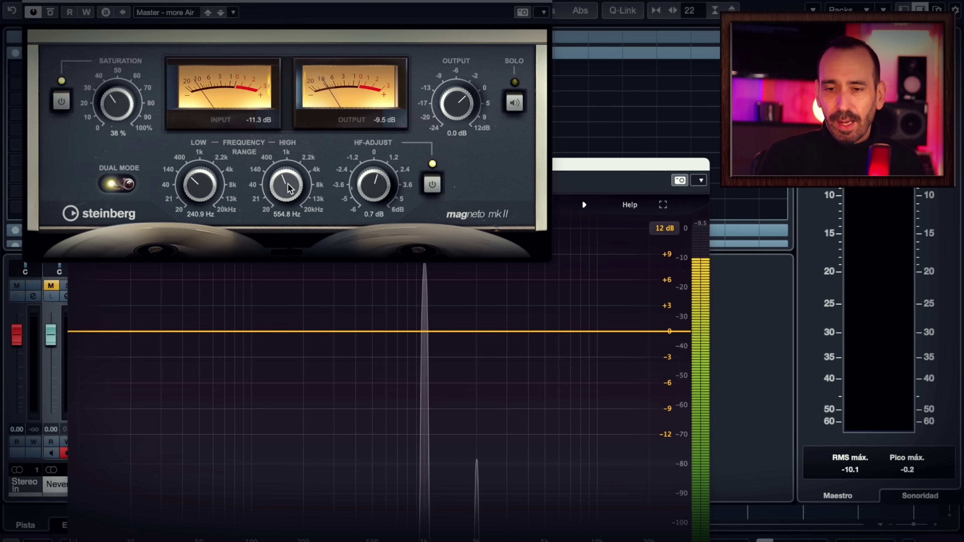
{"action": "left_click_drag", "start_coordinate": [288, 187], "coordinate": [280, 209]}
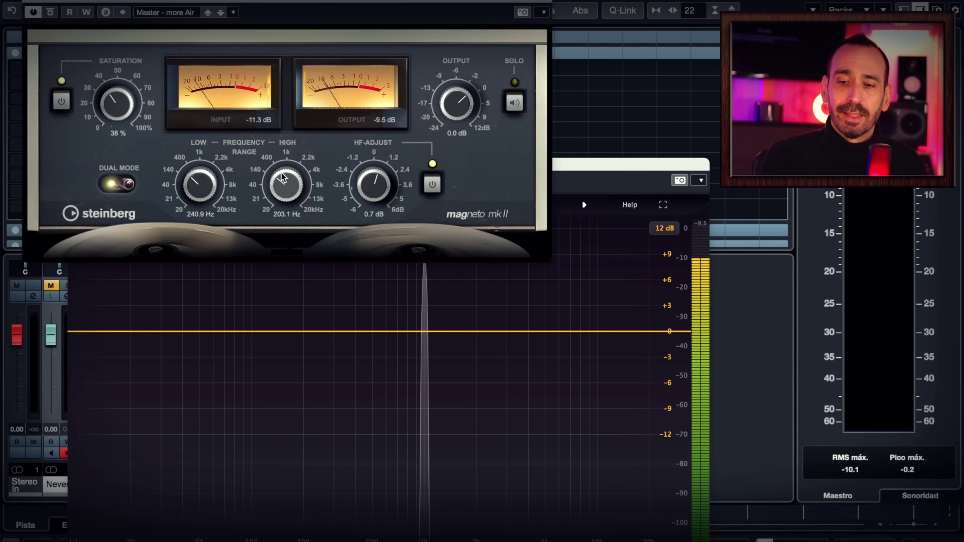
{"action": "left_click_drag", "start_coordinate": [267, 175], "coordinate": [284, 143]}
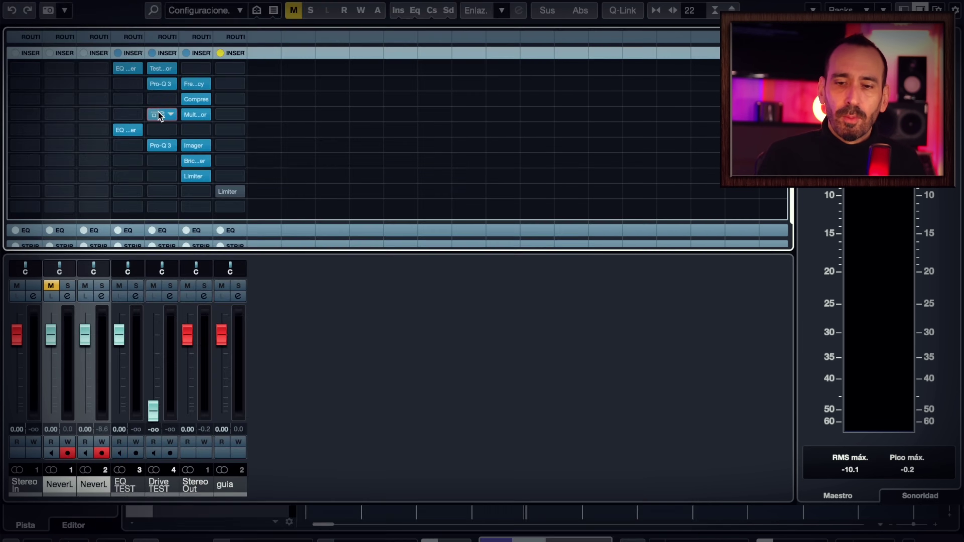
{"action": "left_click_drag", "start_coordinate": [192, 70], "coordinate": [192, 69]}
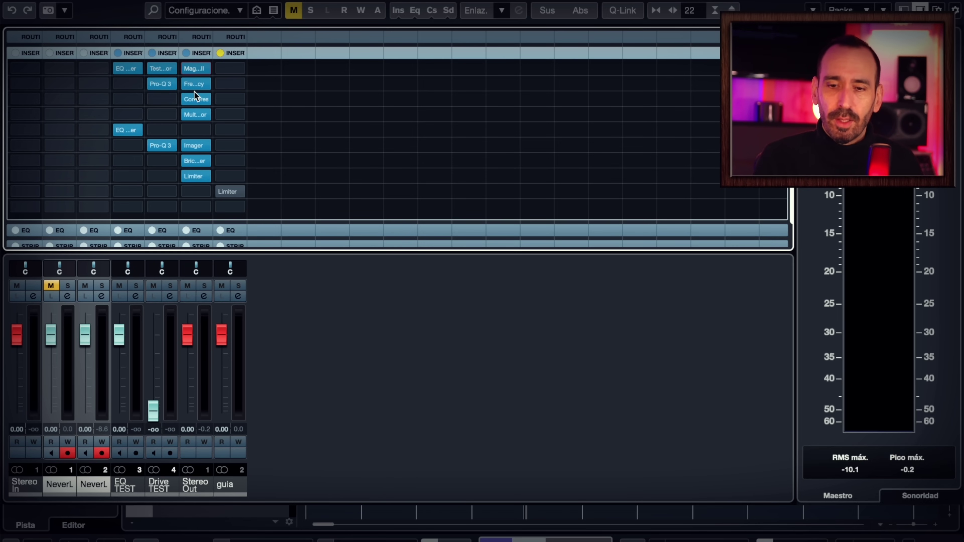
- Examine all eight bands of the Frequency equalizer on Stereo Out, and move it to EQ TEST's third insert
{"action": "left_click", "coordinate": [194, 84]}
{"action": "left_click_drag", "start_coordinate": [370, 39], "coordinate": [480, 37]}
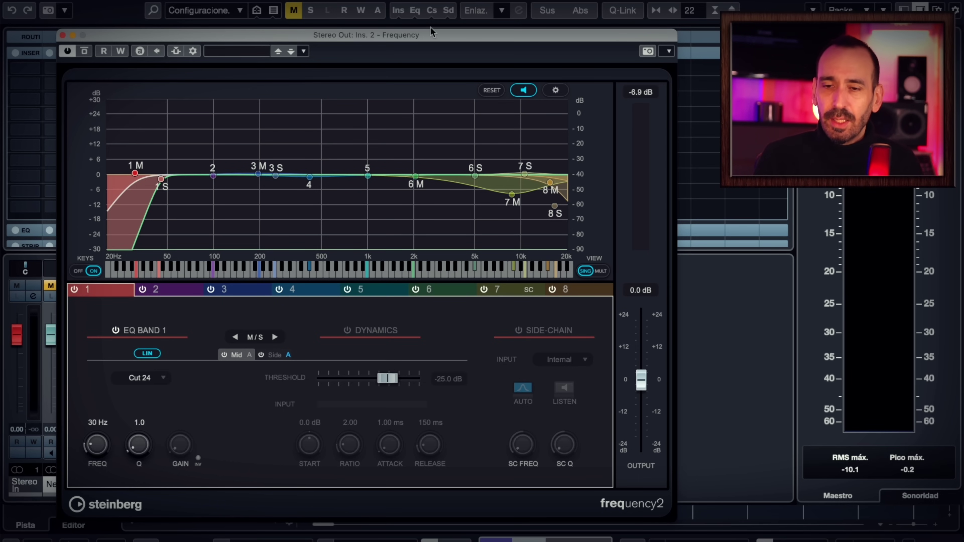
{"action": "left_click_drag", "start_coordinate": [435, 34], "coordinate": [446, 35]}
{"action": "left_click", "coordinate": [612, 273]}
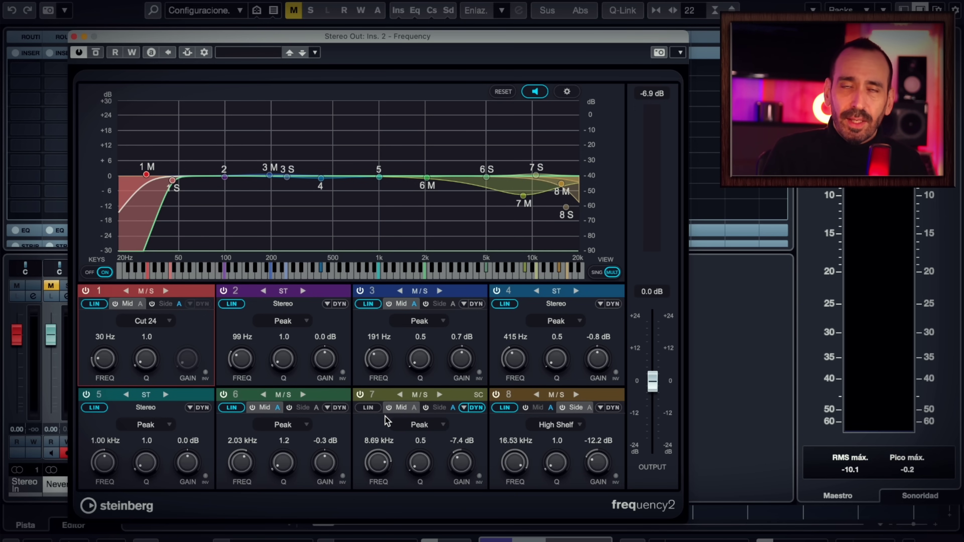
{"action": "left_click", "coordinate": [74, 38]}
{"action": "left_click_drag", "start_coordinate": [196, 83], "coordinate": [126, 100]}
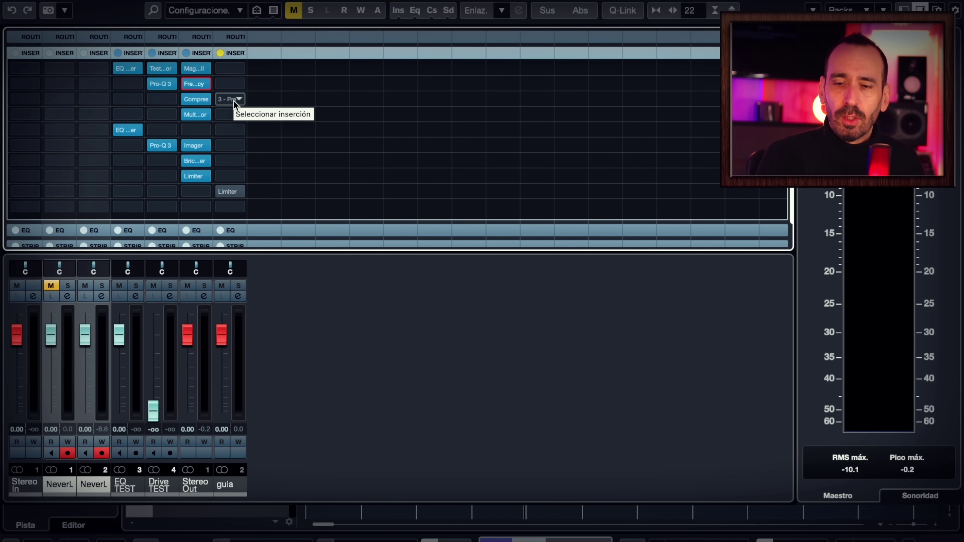
- Open the Compressor on Stereo Out's third insert and play the track to examine its gain reduction
{"action": "left_click", "coordinate": [192, 99]}
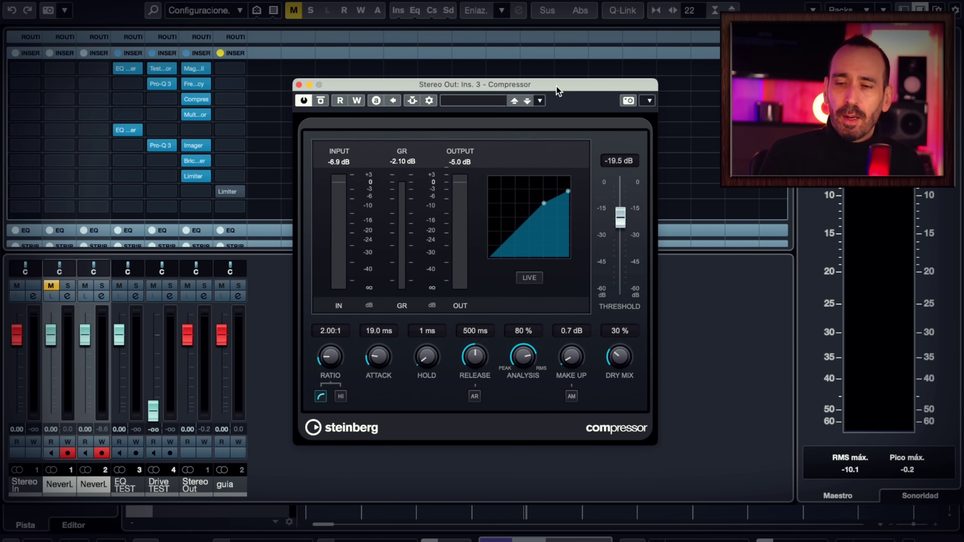
{"action": "left_click_drag", "start_coordinate": [556, 86], "coordinate": [591, 88]}
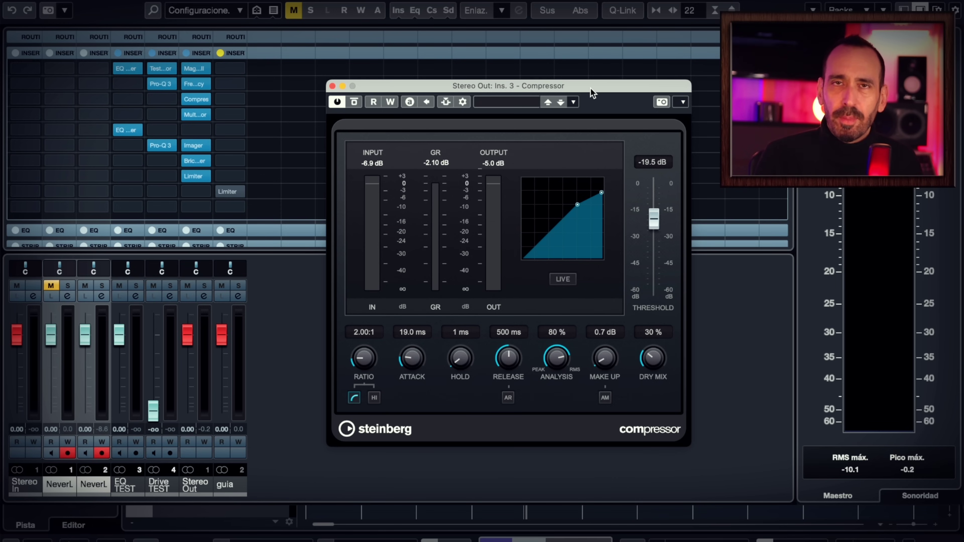
{"action": "left_click_drag", "start_coordinate": [577, 86], "coordinate": [589, 81]}
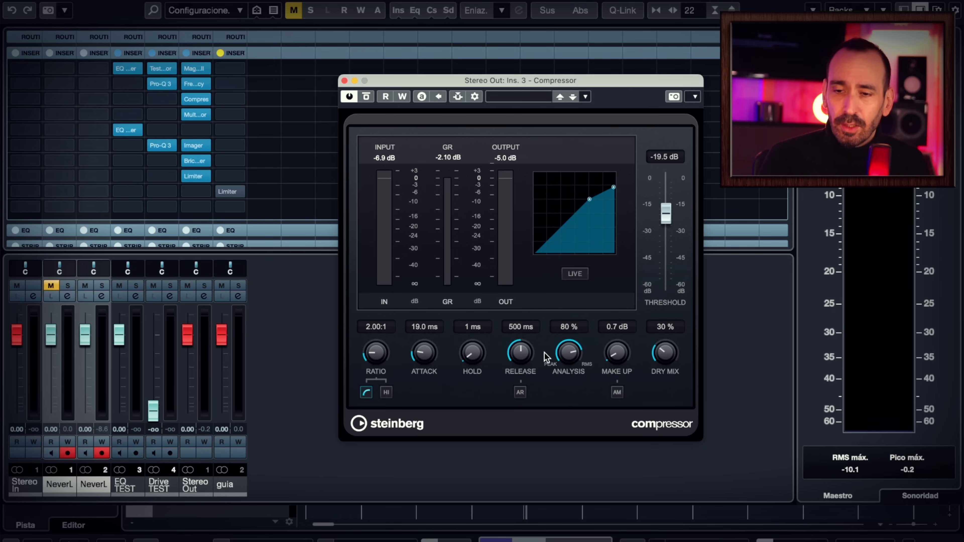
{"action": "key", "text": "space"}
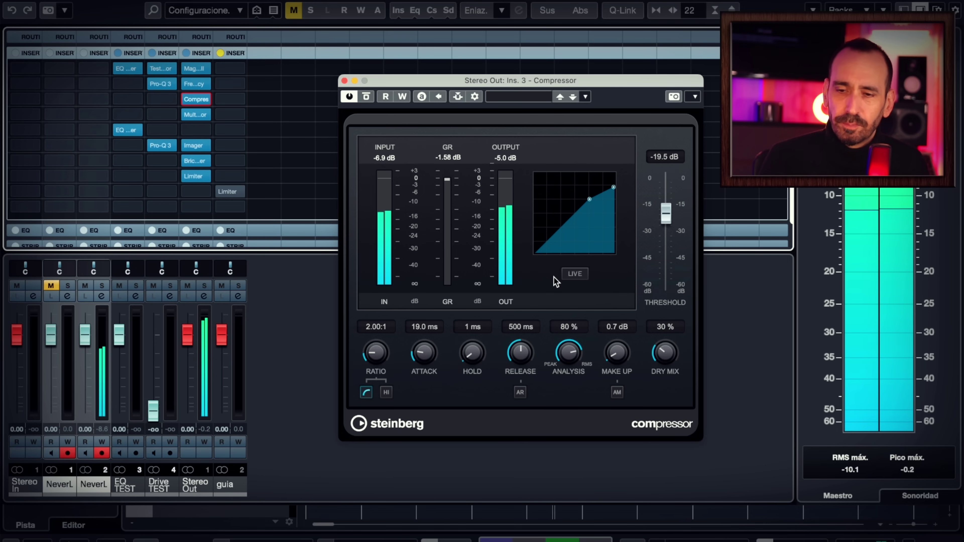
{"action": "key", "text": "space"}
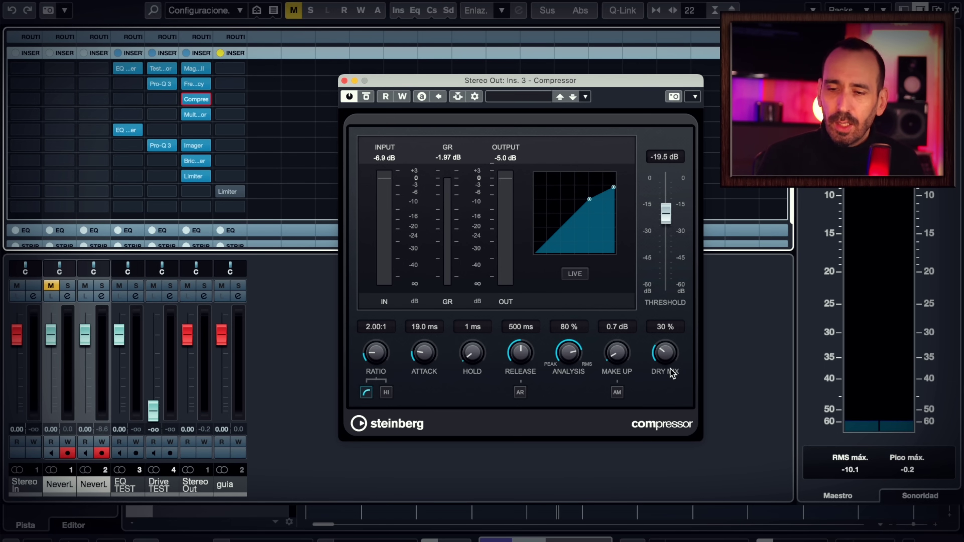
{"action": "left_click_drag", "start_coordinate": [639, 85], "coordinate": [676, 102]}
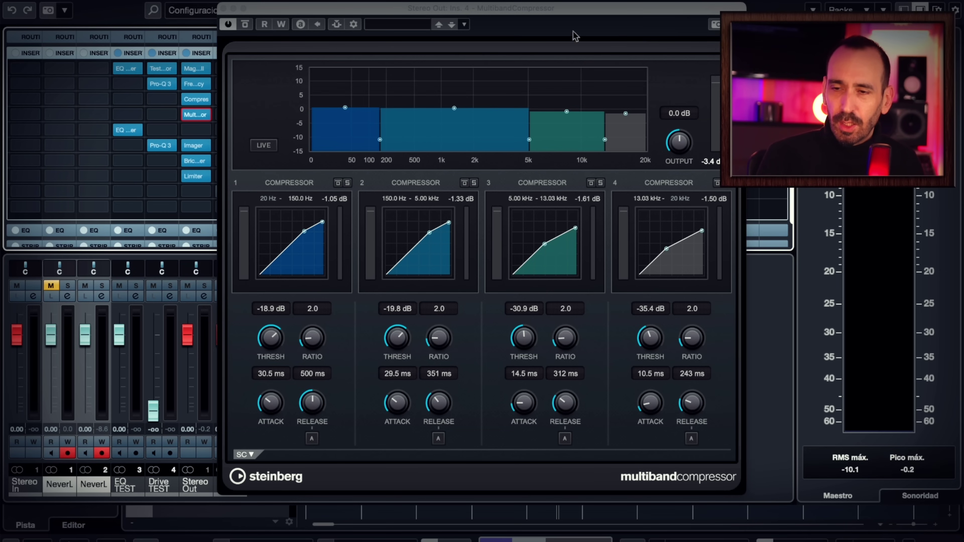
- Play the track with the MultibandCompressor on Stereo Out in view to examine compression in its four bands
{"action": "left_click_drag", "start_coordinate": [587, 12], "coordinate": [522, 26]}
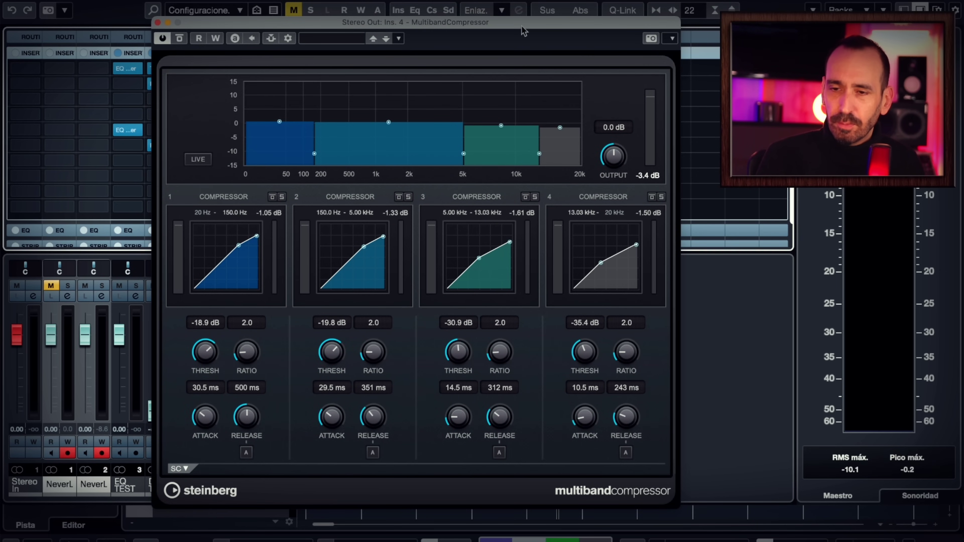
{"action": "key", "text": "space"}
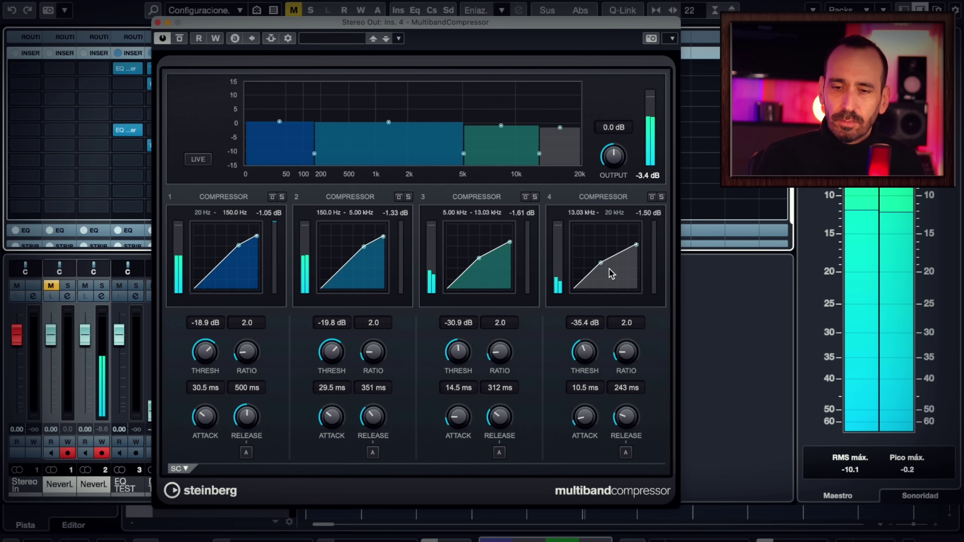
{"action": "key", "text": "space"}
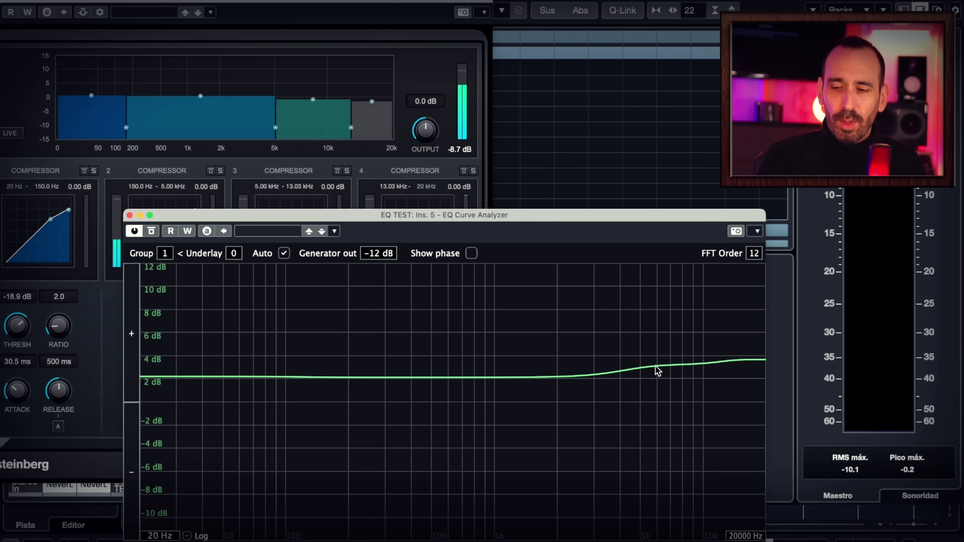
- Compare the MultibandCompressor's band settings with the response curve in EQ Curve Analyzer
{"action": "left_click", "coordinate": [379, 167]}
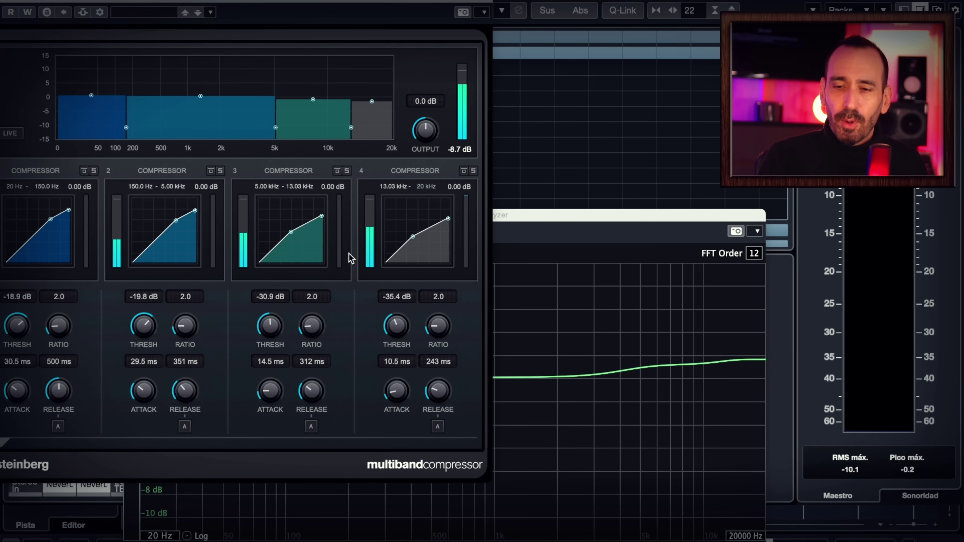
{"action": "left_click_drag", "start_coordinate": [519, 223], "coordinate": [531, 210]}
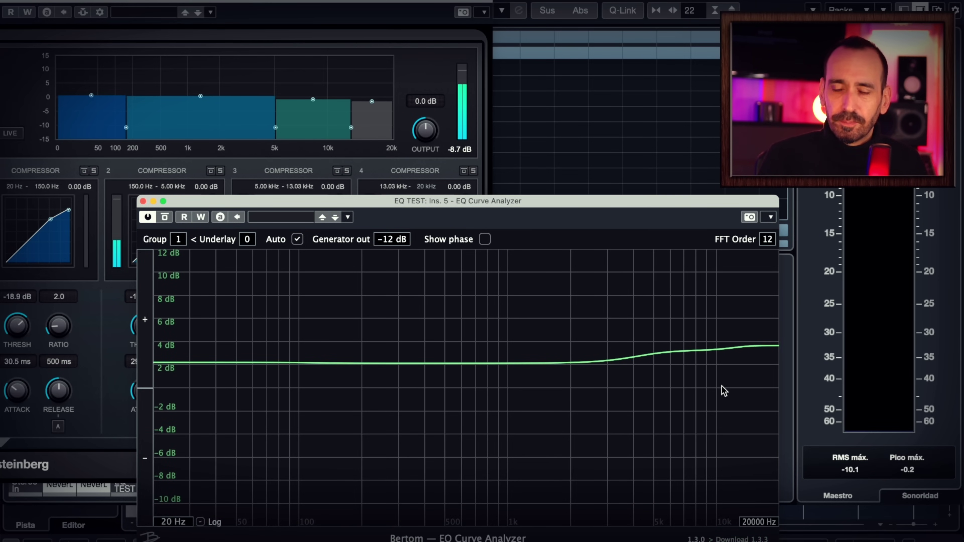
{"action": "left_click_drag", "start_coordinate": [379, 1], "coordinate": [457, 0]}
{"action": "left_click", "coordinate": [615, 207]}
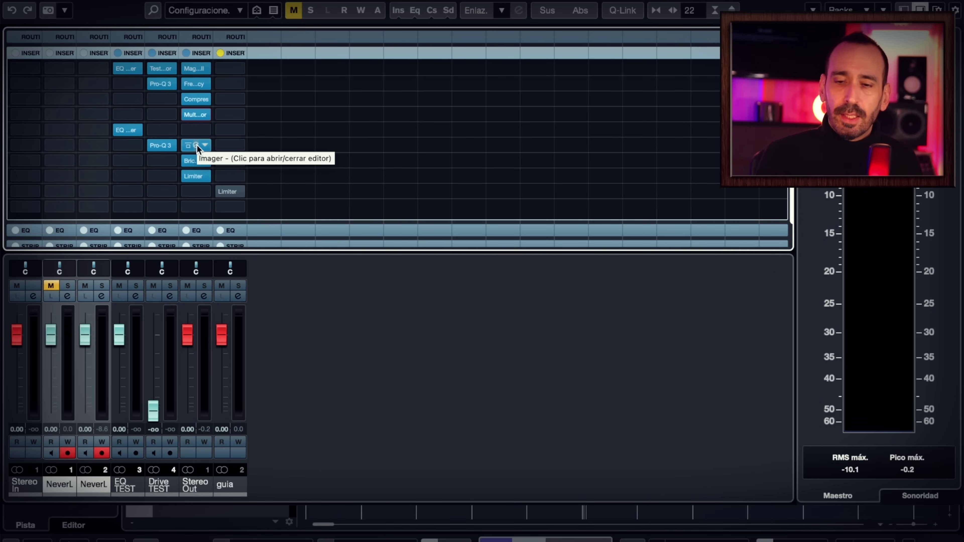
- Open the Imager on Stereo Out's sixth insert to examine the stereo width of its four bands
{"action": "left_click", "coordinate": [197, 147]}
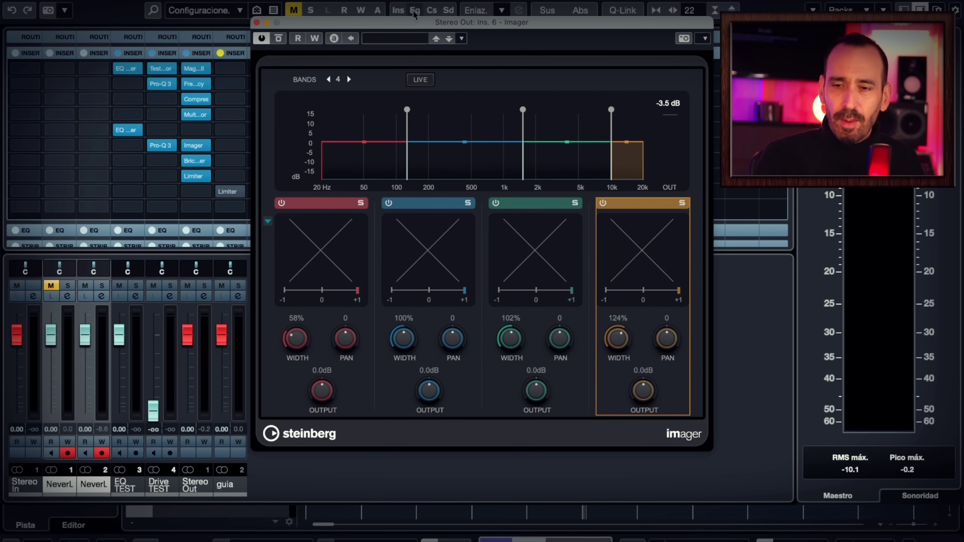
{"action": "left_click_drag", "start_coordinate": [417, 22], "coordinate": [394, 56]}
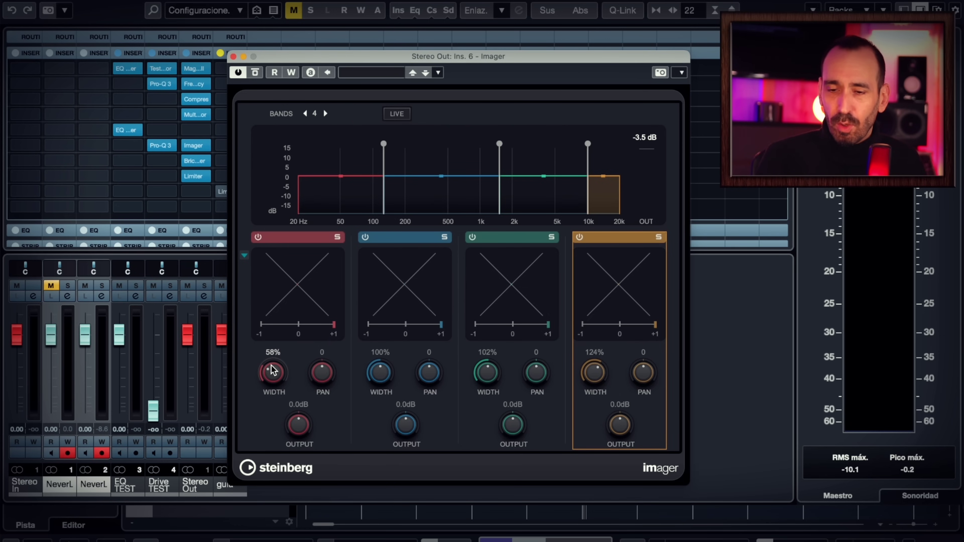
- Play and stop the track with the Imager in view to examine the stereo correlation of its low and low-mid bands
{"action": "key", "text": "space"}
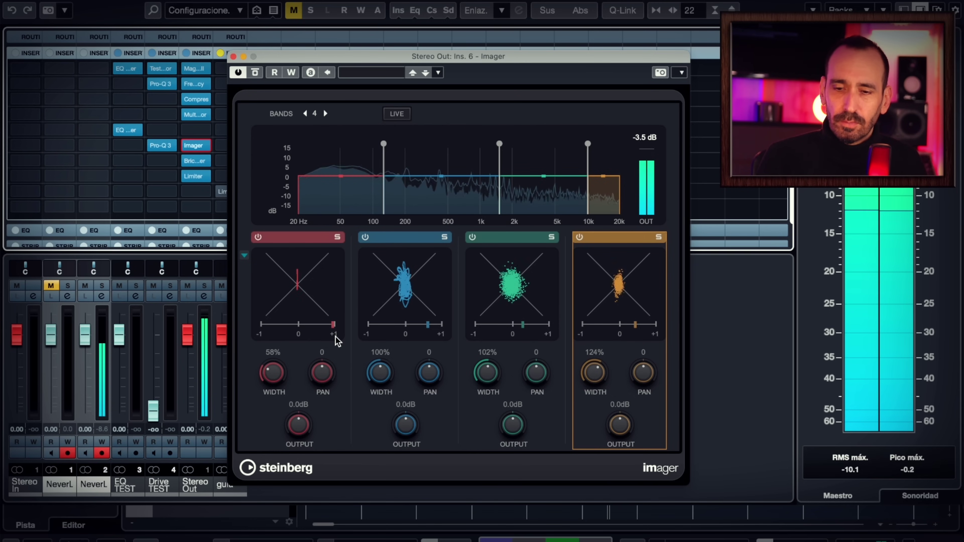
{"action": "key", "text": "space"}
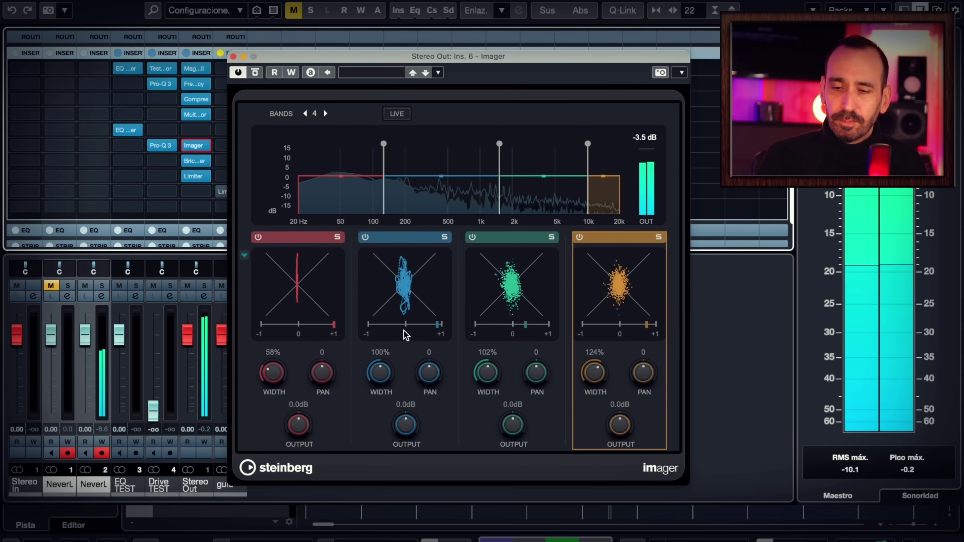
{"action": "key", "text": "space"}
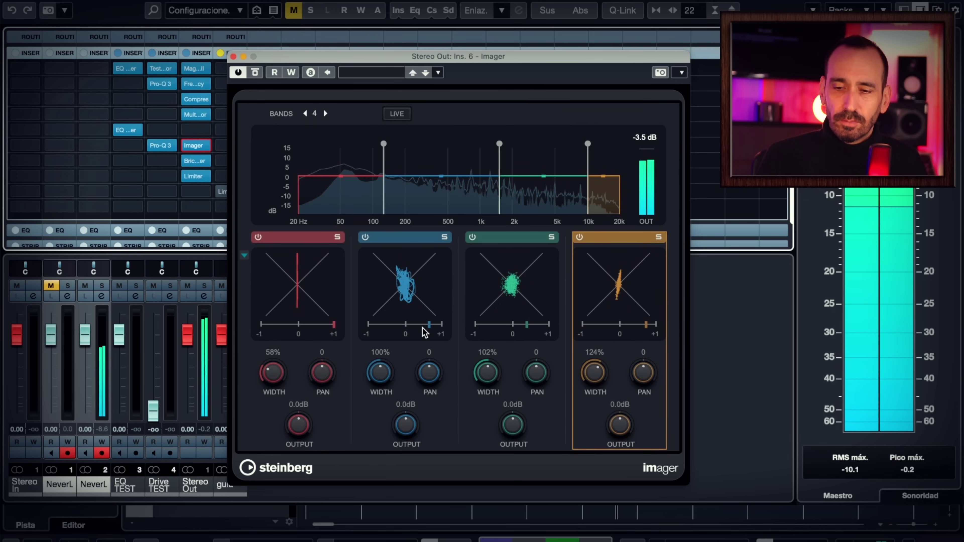
{"action": "key", "text": "space"}
- Lower Stereo Out's fader to minus infinity, replay the track to examine the Imager's upper bands, and close the Imager
{"action": "left_click_drag", "start_coordinate": [464, 55], "coordinate": [652, 83]}
{"action": "left_click", "coordinate": [516, 72]}
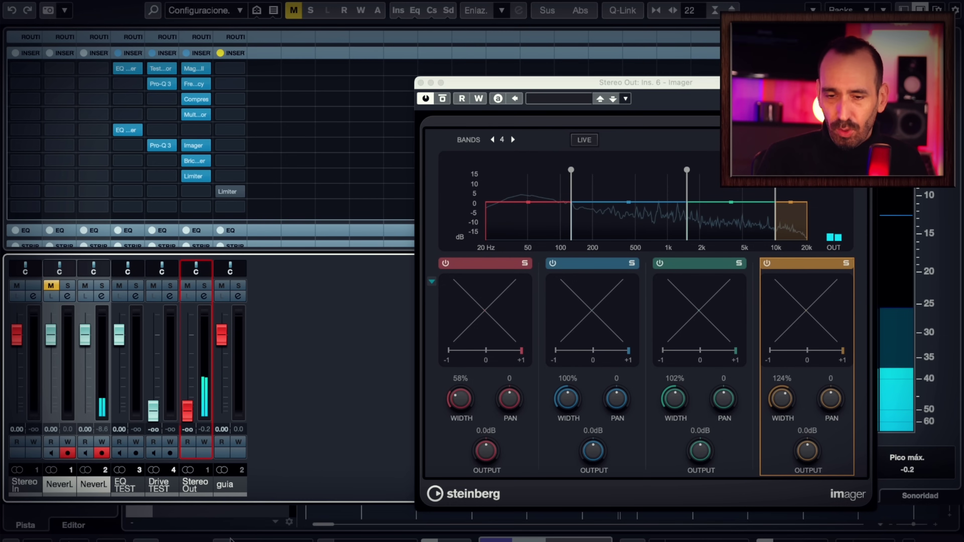
{"action": "left_click_drag", "start_coordinate": [545, 84], "coordinate": [293, 51]}
{"action": "key", "text": "space"}
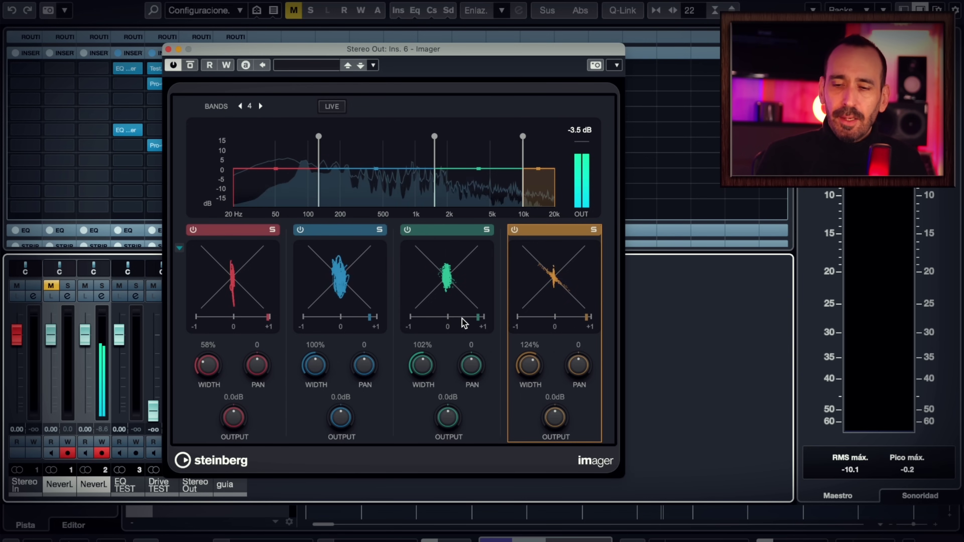
{"action": "key", "text": "space"}
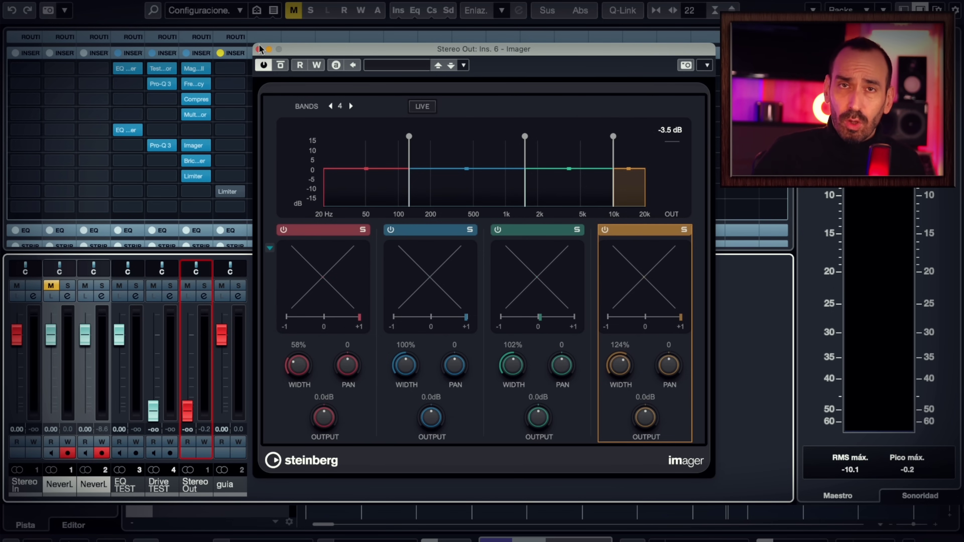
{"action": "left_click", "coordinate": [258, 49]}
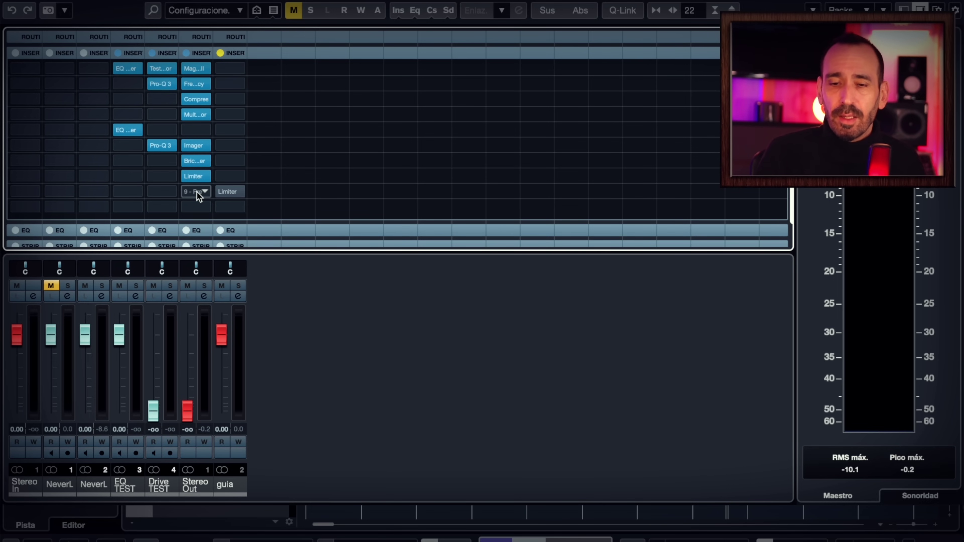
- Open the Brickwall Limiter on Stereo Out's seventh insert and the Limiter on its eighth, and arrange both windows side by side
{"action": "left_click", "coordinate": [199, 160]}
{"action": "key", "text": "Return"}
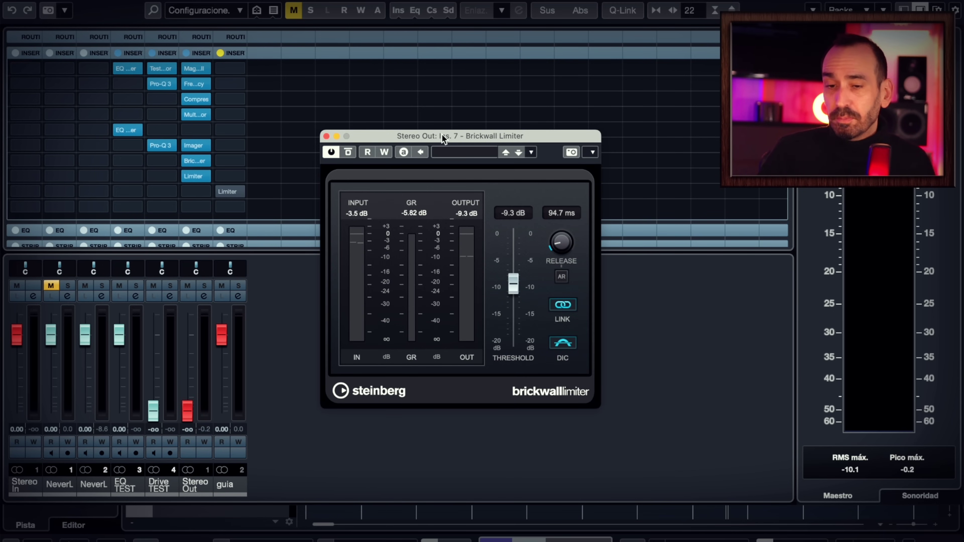
{"action": "left_click", "coordinate": [193, 176]}
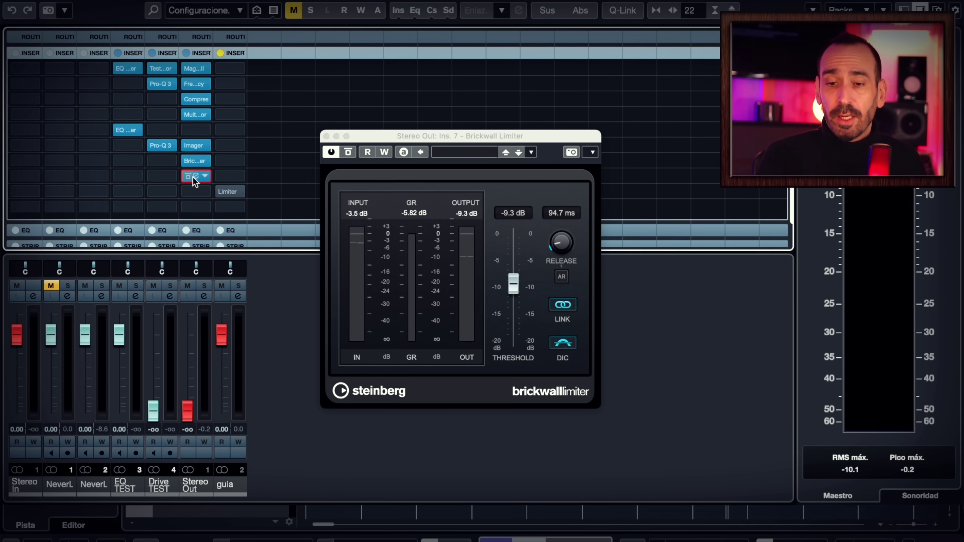
{"action": "left_click", "coordinate": [193, 177]}
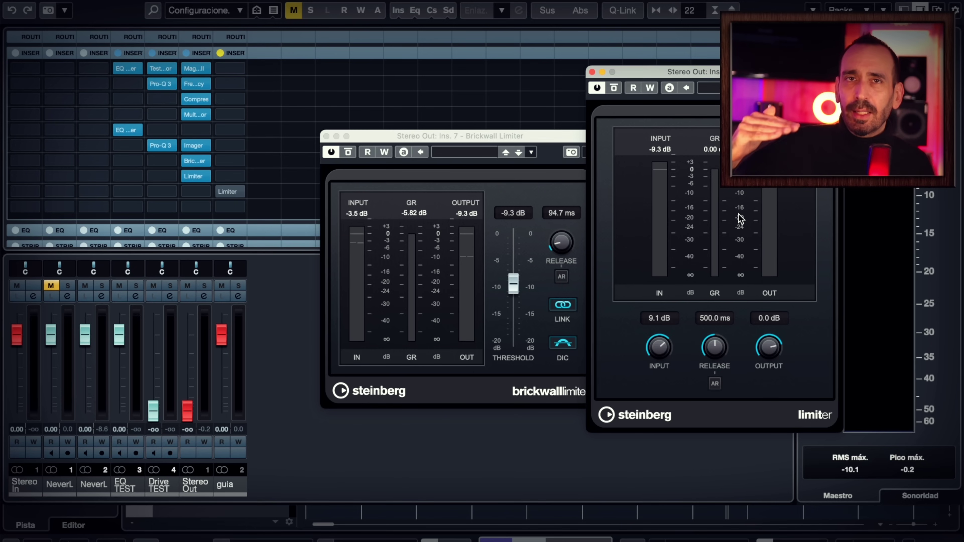
{"action": "left_click_drag", "start_coordinate": [532, 141], "coordinate": [475, 142]}
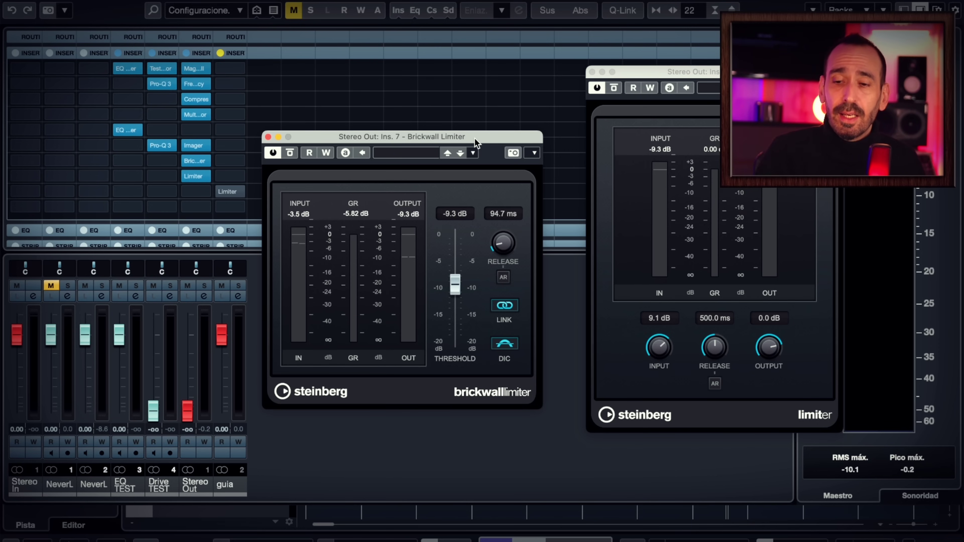
{"action": "left_click_drag", "start_coordinate": [475, 142], "coordinate": [464, 146]}
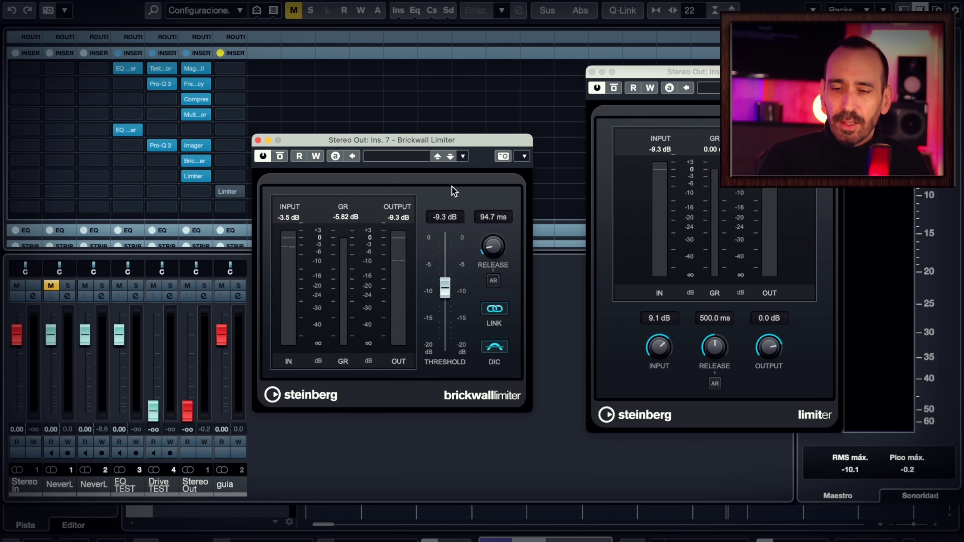
- Reset Stereo Out's fader to 0.00 and play the track to examine how the Brickwall Limiter and Limiter handle the signal
{"action": "left_click", "coordinate": [187, 411], "text": "super"}
{"action": "key", "text": "space"}
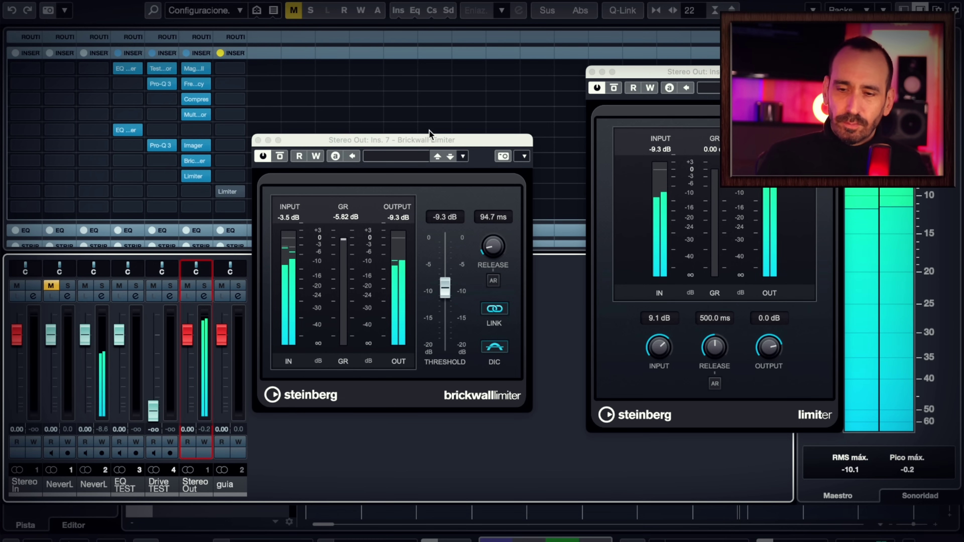
{"action": "left_click_drag", "start_coordinate": [430, 140], "coordinate": [440, 136]}
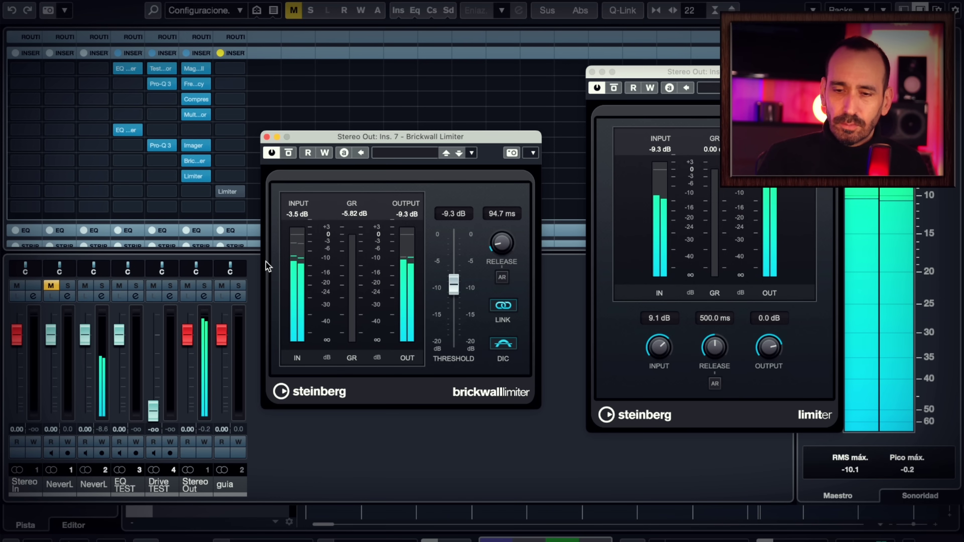
{"action": "key", "text": "space"}
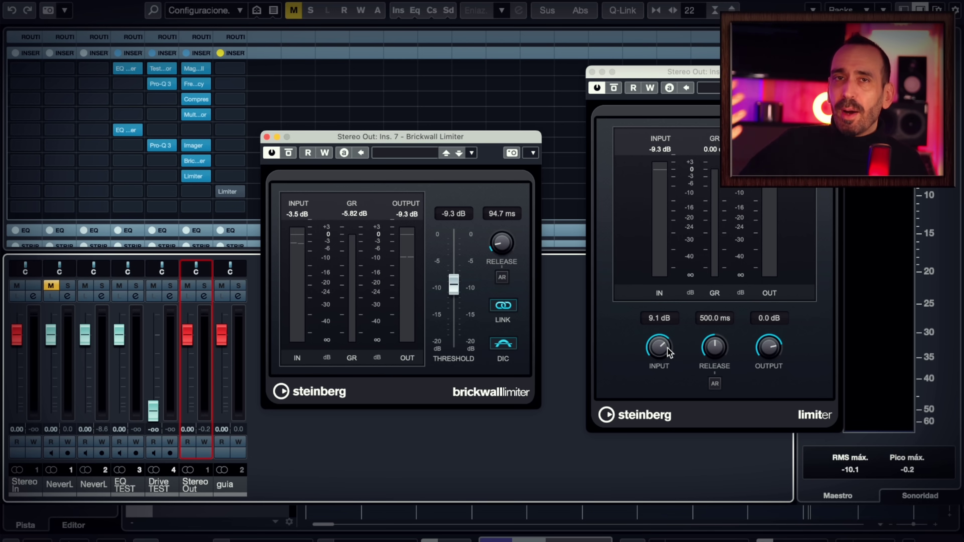
- Switch to the project window and select the NeverLetYouGo_Full_Preview clip to compare its waveform with the unmastered one
{"action": "key", "text": "ctrl+Up"}
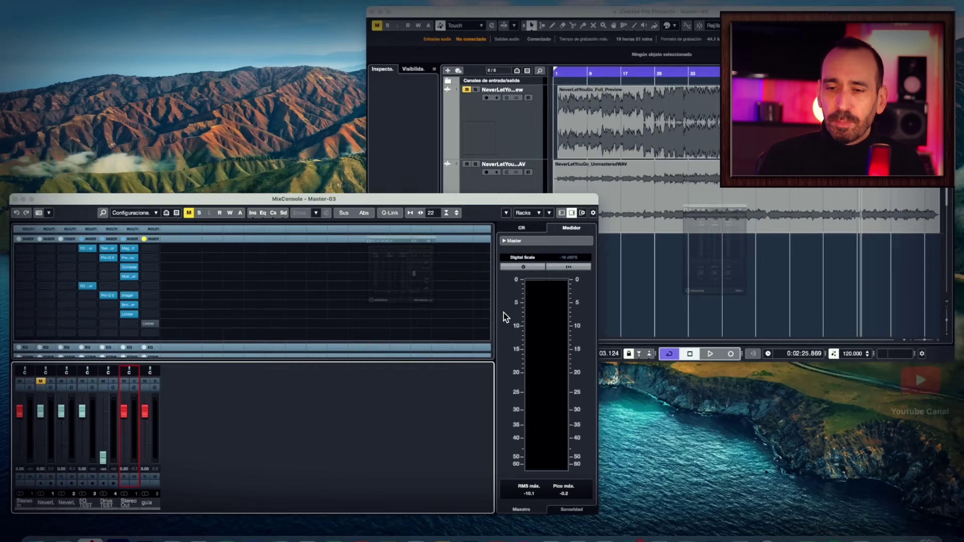
{"action": "left_click", "coordinate": [616, 231]}
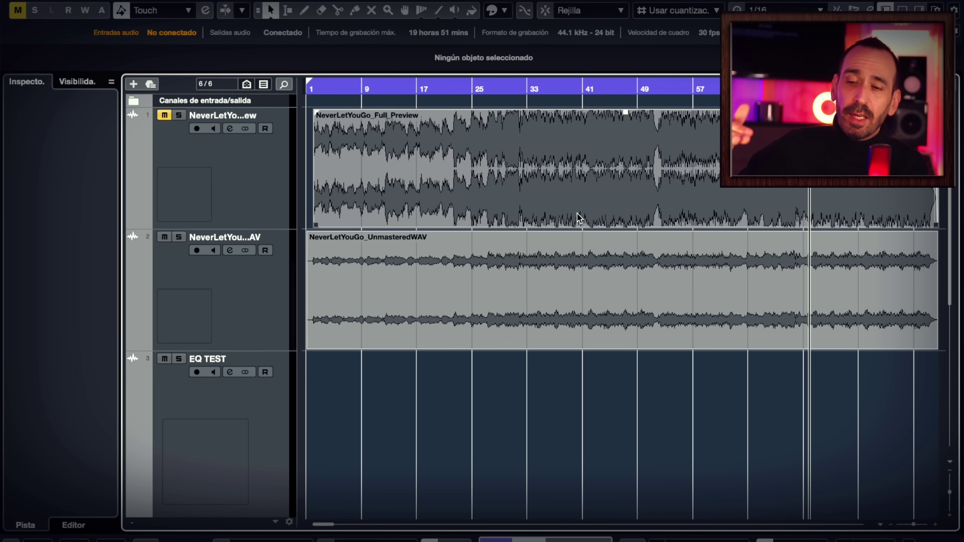
{"action": "left_click", "coordinate": [578, 217]}
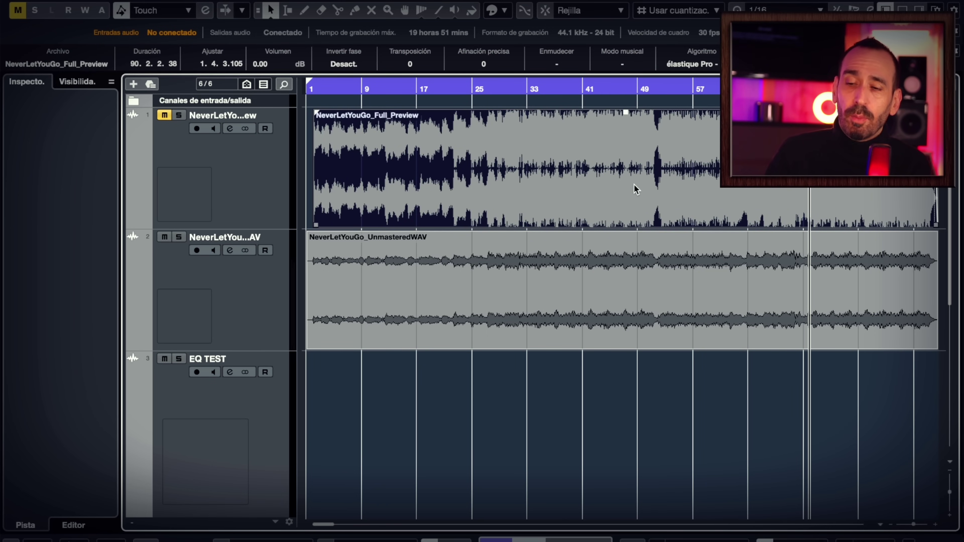